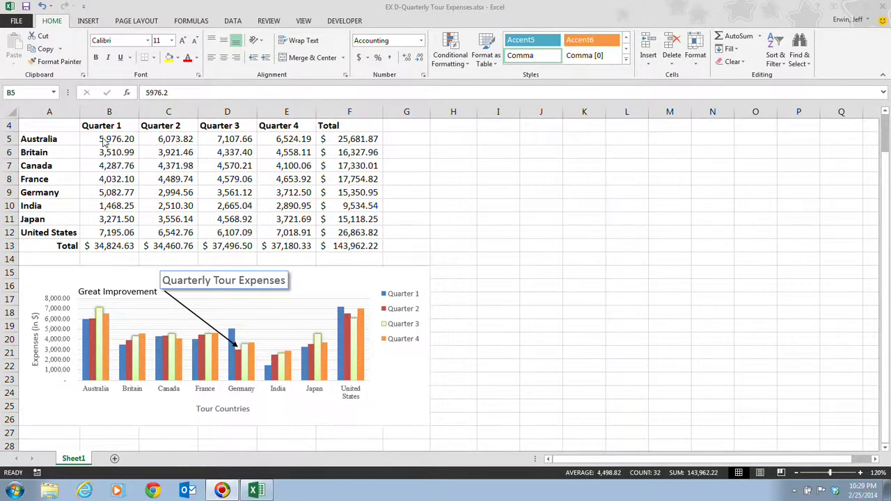
- Select the country names in A5:A12 plus, with Ctrl, their totals in F5:F12
{"action": "left_click", "coordinate": [48, 138]}
{"action": "left_click_drag", "start_coordinate": [48, 138], "coordinate": [40, 232]}
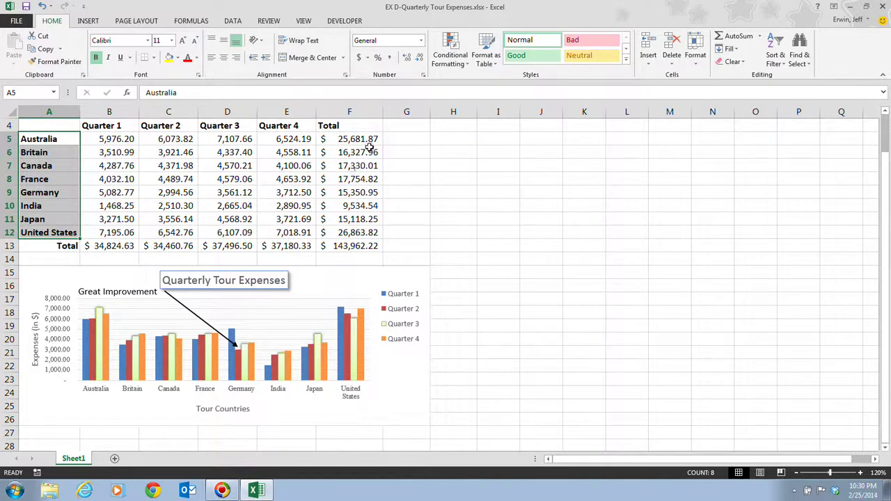
{"action": "left_click_drag", "start_coordinate": [365, 138], "coordinate": [368, 231]}
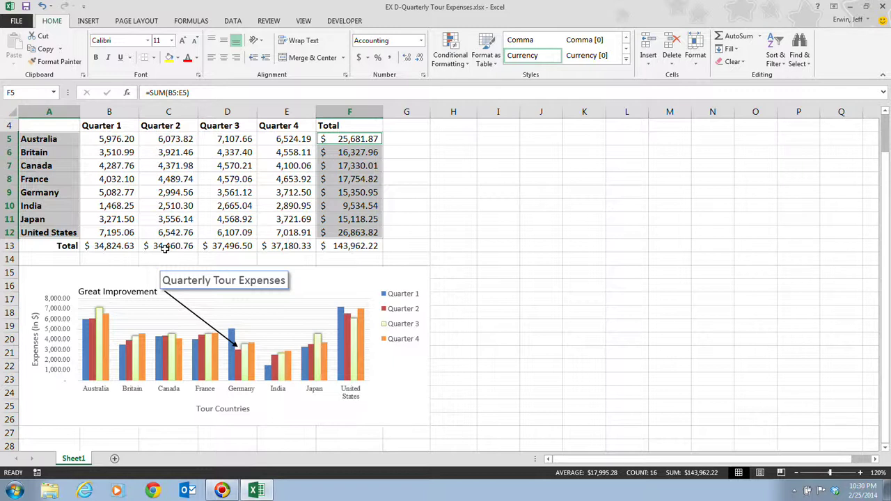
- Insert a doughnut chart of the eight countries' Total values from the Pie or Doughnut Chart menu
{"action": "left_click", "coordinate": [89, 22]}
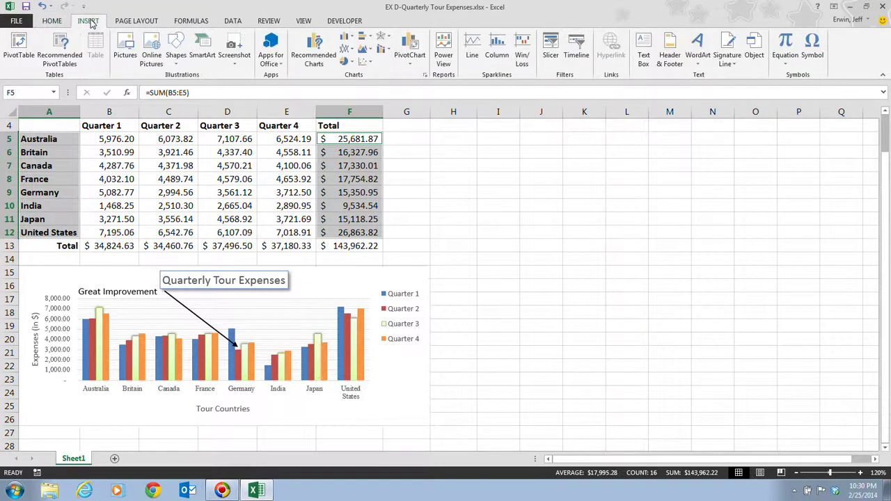
{"action": "left_click", "coordinate": [352, 64]}
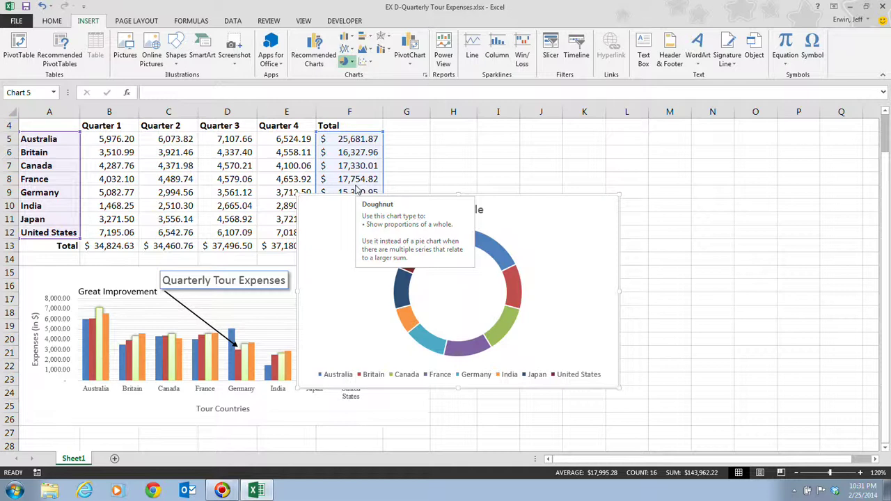
- Change the chart to a 3-D pie and place it right of the table over rows 1–13
{"action": "left_click", "coordinate": [360, 144]}
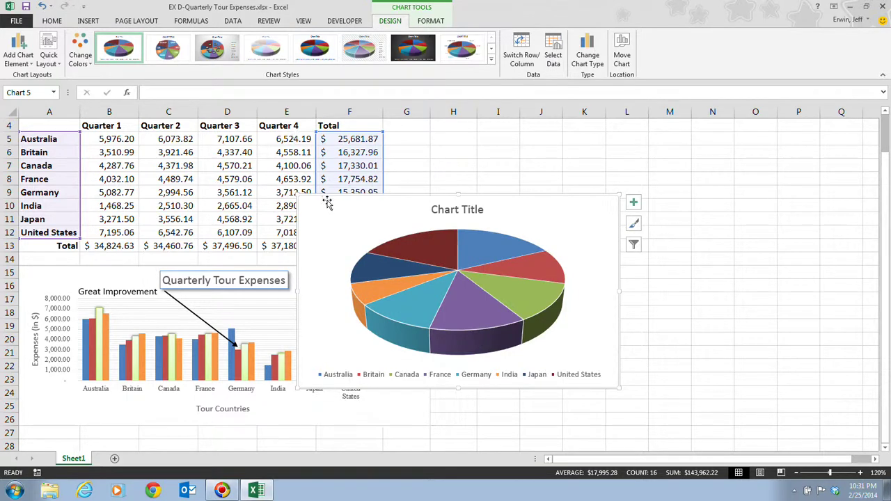
{"action": "left_click_drag", "start_coordinate": [311, 202], "coordinate": [395, 126]}
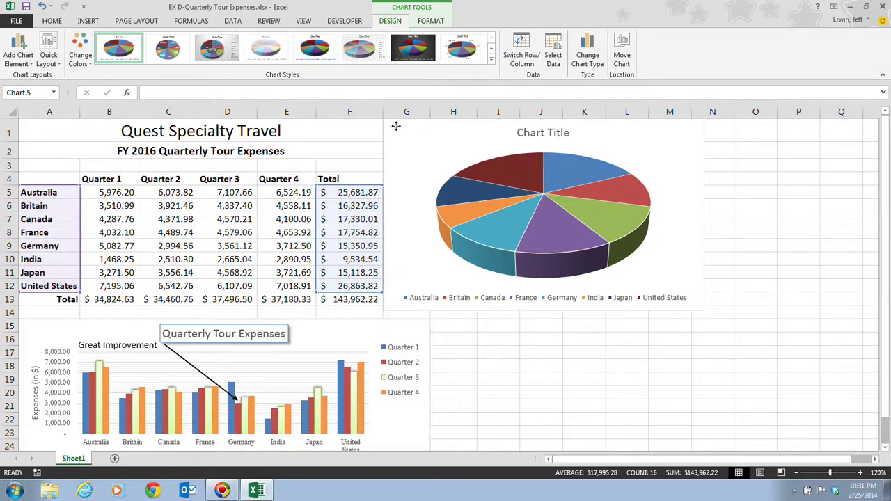
{"action": "left_click_drag", "start_coordinate": [395, 126], "coordinate": [397, 128]}
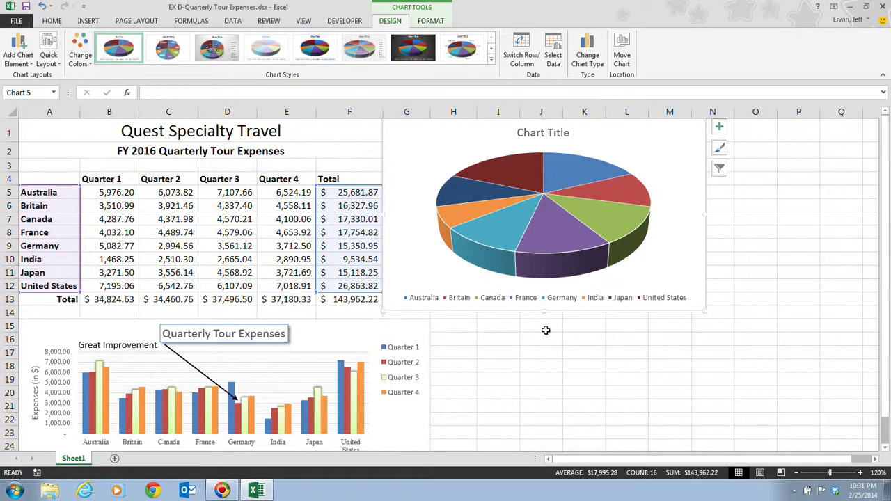
- Apply a Quick Layout with percentage labels on the slices and the legend on top
{"action": "left_click", "coordinate": [57, 64]}
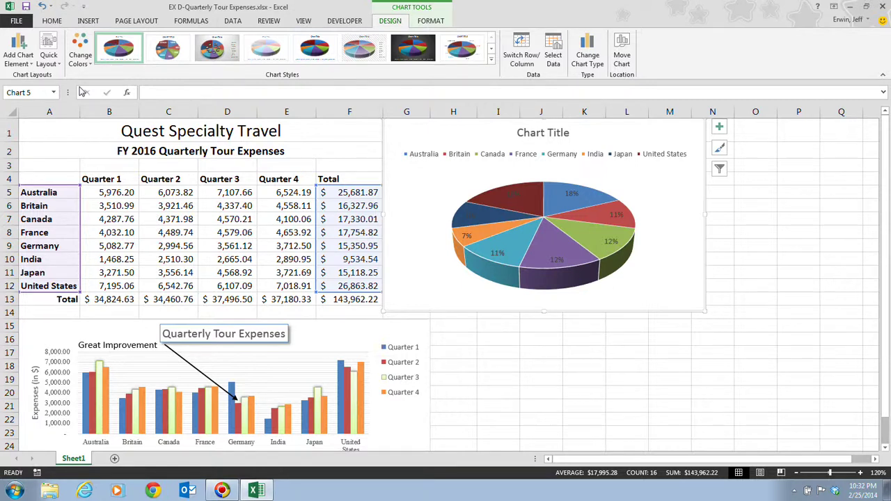
- Replace the 'Chart Title' placeholder with 'Total Expenses, by Country'
{"action": "left_click", "coordinate": [546, 133]}
{"action": "left_click", "coordinate": [546, 134]}
{"action": "triple_click", "coordinate": [547, 137]}
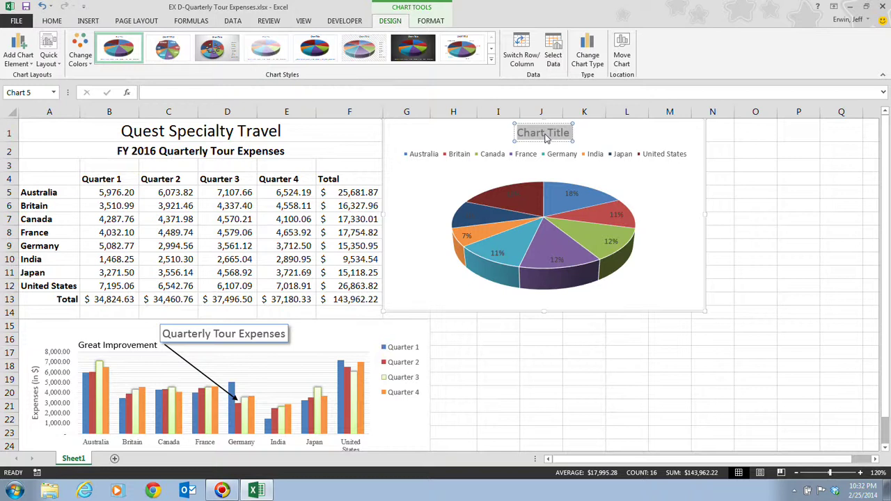
{"action": "type", "text": "Total"}
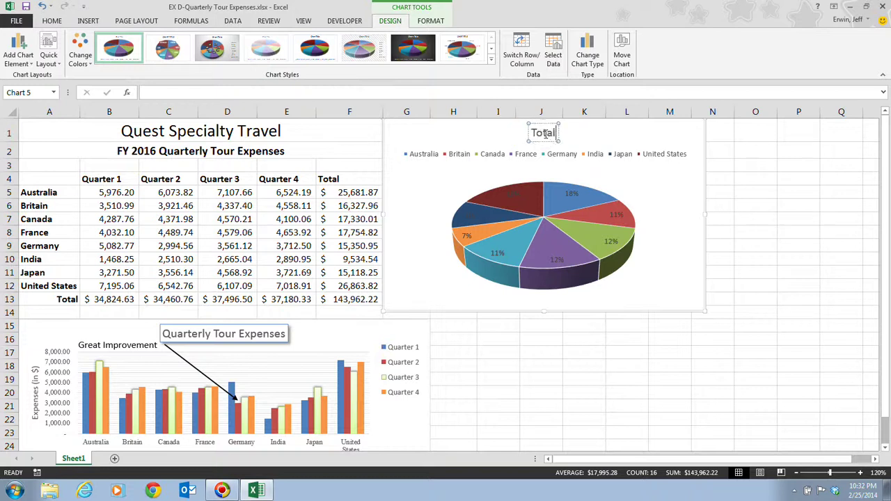
{"action": "type", "text": " Expens"}
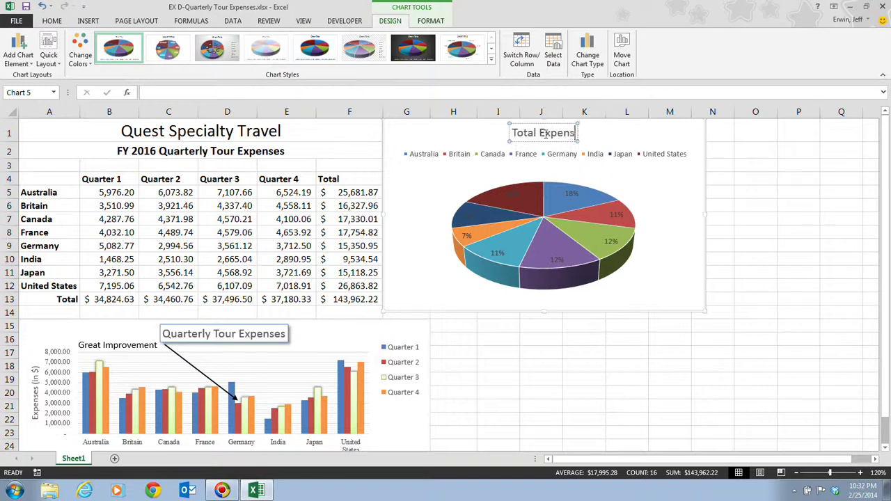
{"action": "type", "text": "es, by"}
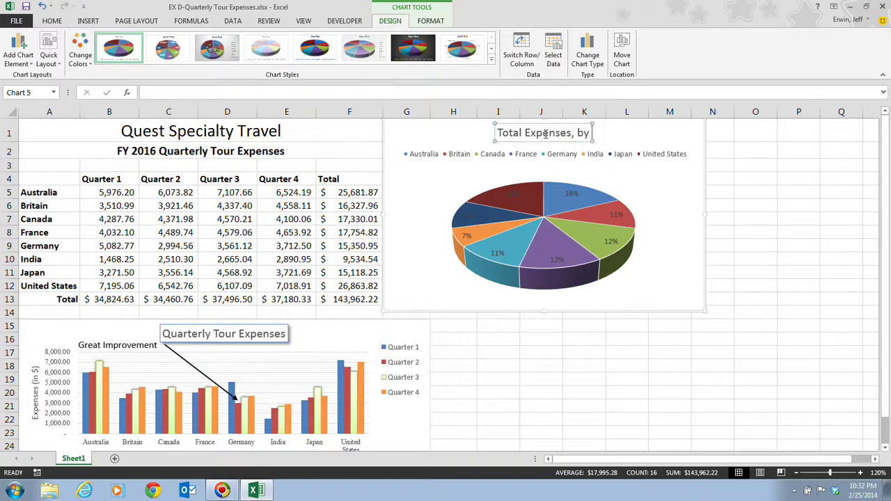
{"action": "type", "text": " Country"}
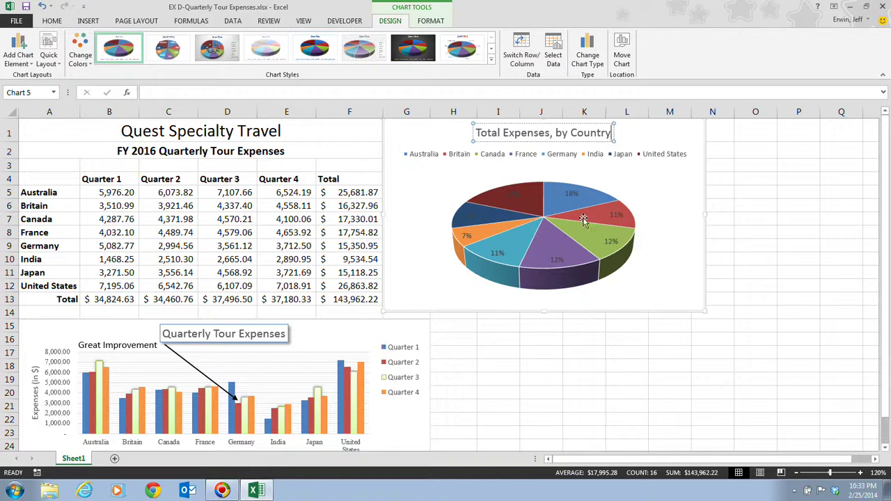
- Select only the orange India slice and bring up its shortcut menu
{"action": "left_click", "coordinate": [486, 234]}
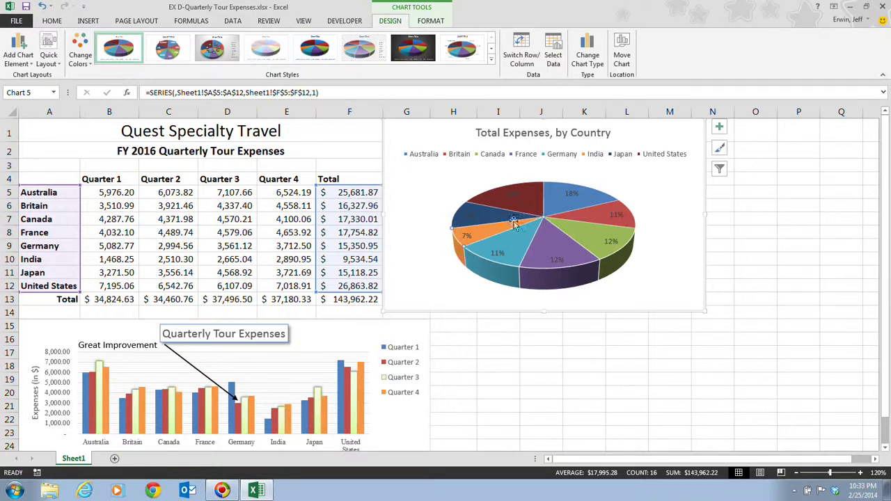
{"action": "left_click", "coordinate": [465, 237]}
{"action": "right_click", "coordinate": [465, 237]}
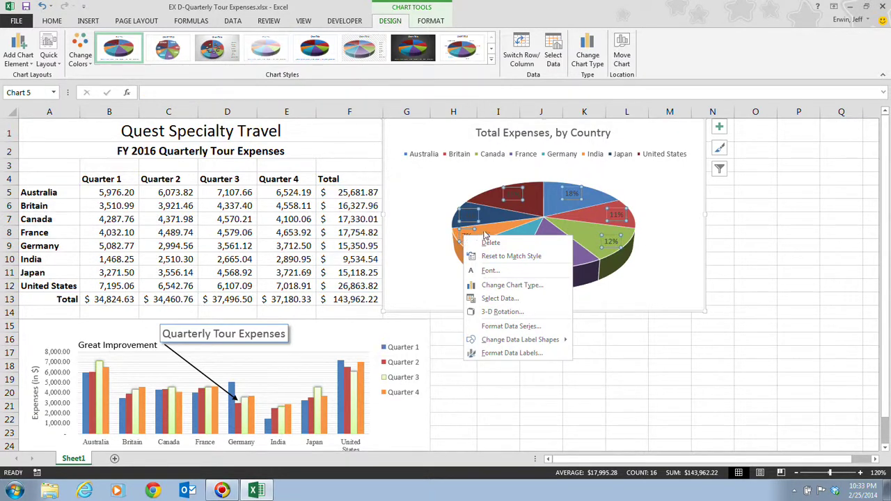
{"action": "right_click", "coordinate": [487, 235]}
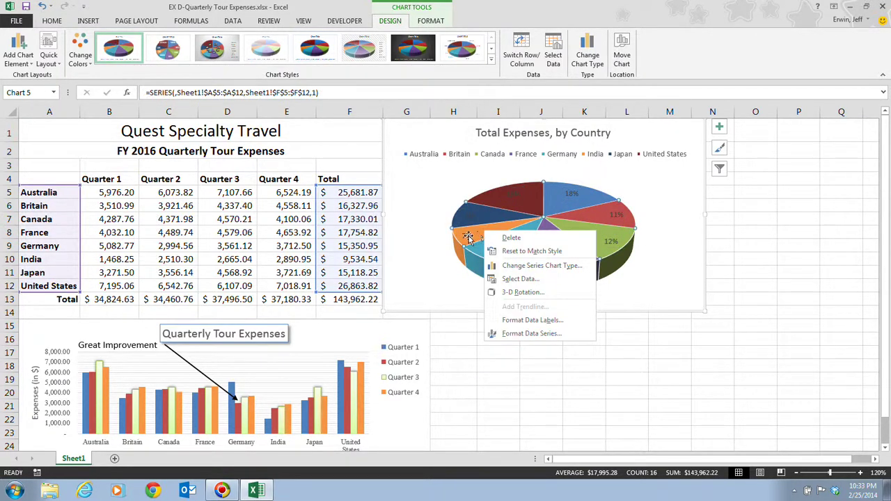
{"action": "key", "text": "Escape"}
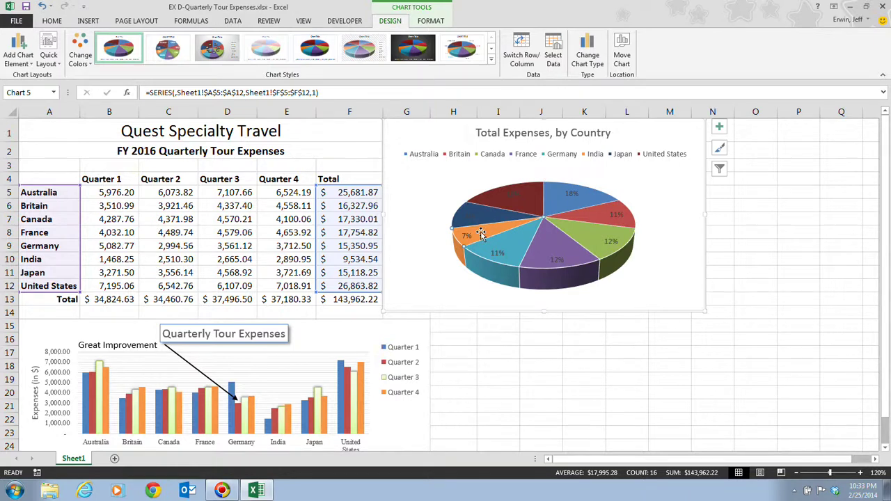
{"action": "right_click", "coordinate": [491, 233]}
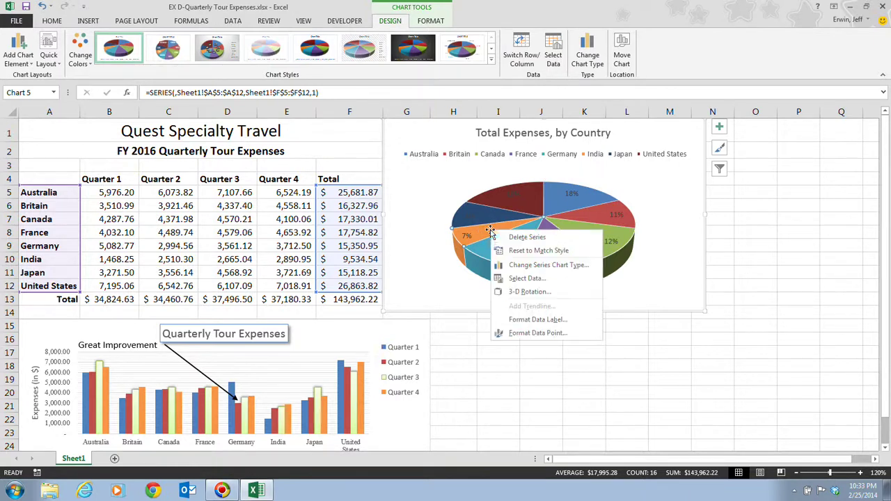
- Set the India slice's Point Explosion to 40% in Format Data Point, then close the pane
{"action": "left_click", "coordinate": [572, 334]}
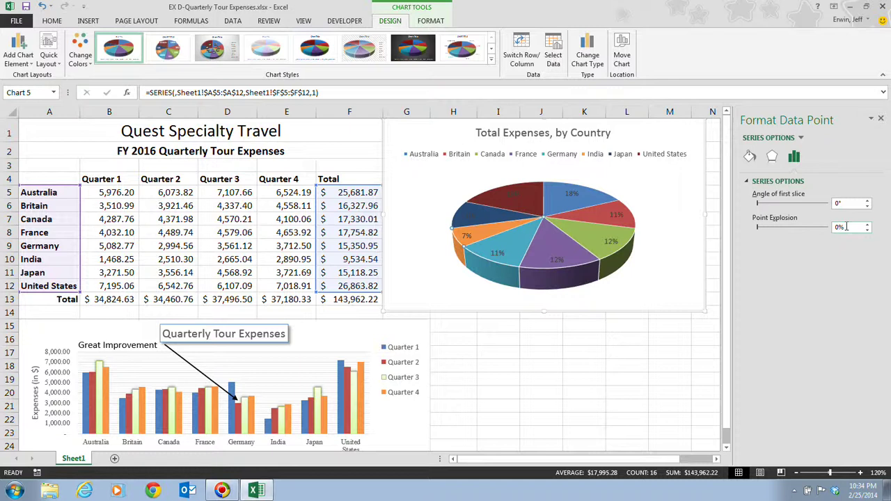
{"action": "double_click", "coordinate": [847, 227]}
{"action": "type", "text": "40"}
{"action": "left_click", "coordinate": [881, 121]}
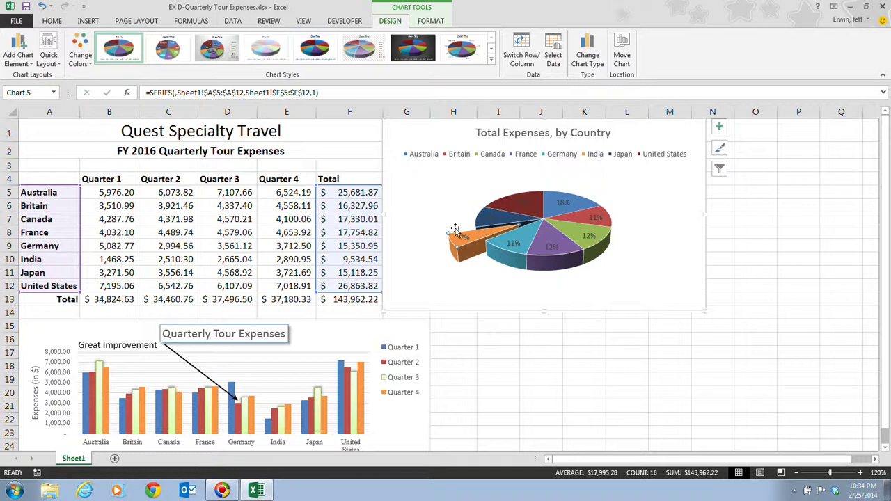
{"action": "mouse_move", "coordinate": [455, 230]}
{"action": "left_mouse_down"}
{"action": "mouse_move", "coordinate": [467, 268]}
{"action": "mouse_move", "coordinate": [449, 245]}
{"action": "left_mouse_up"}
{"action": "left_click", "coordinate": [32, 132]}
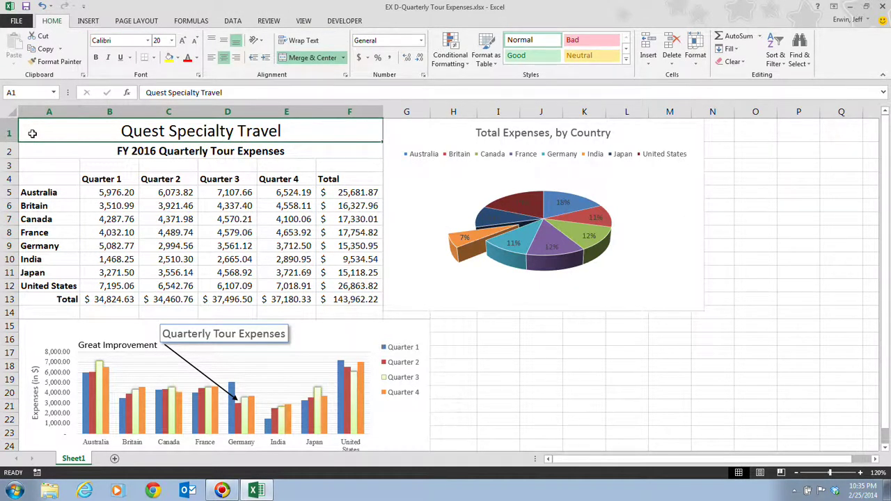
- Switch to Page Layout view and enter the author's name in the left header section
{"action": "left_click", "coordinate": [763, 477]}
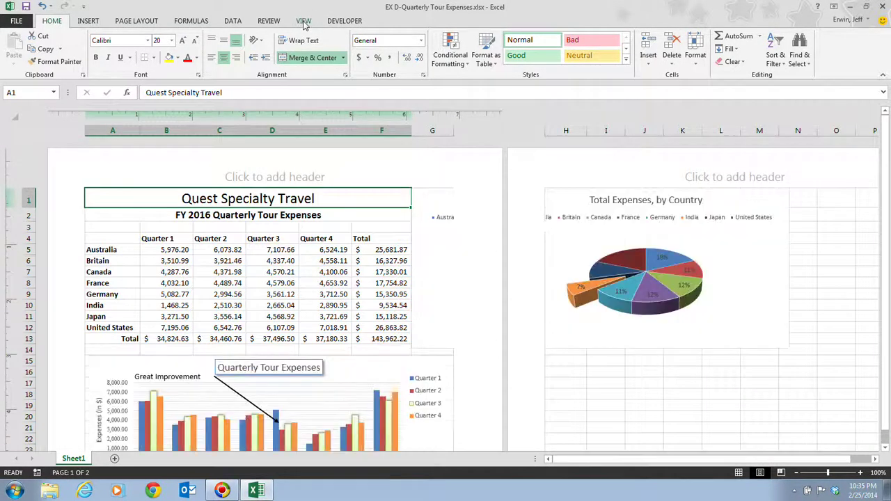
{"action": "left_click", "coordinate": [303, 22]}
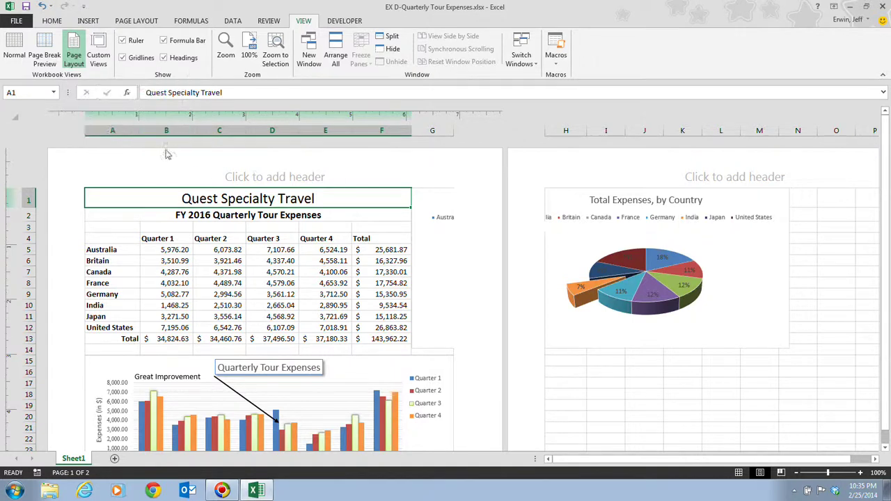
{"action": "left_click", "coordinate": [159, 169]}
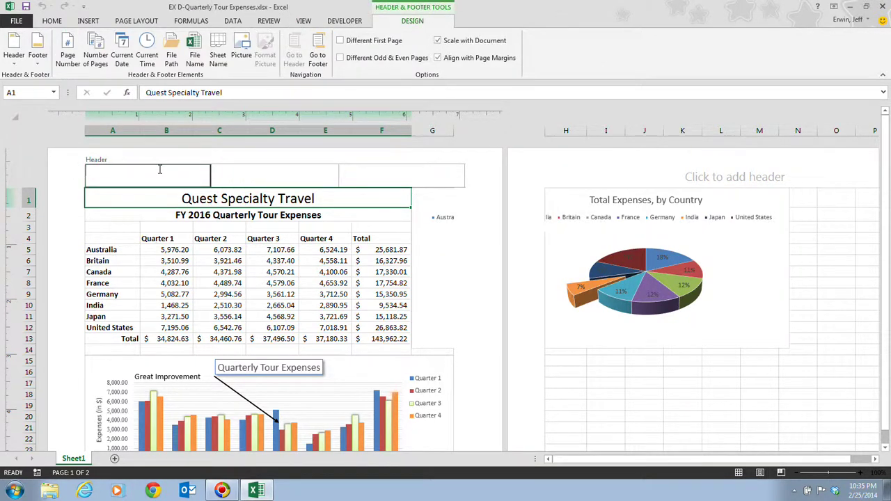
{"action": "type", "text": "Jeff Erwin"}
{"action": "left_click", "coordinate": [160, 200]}
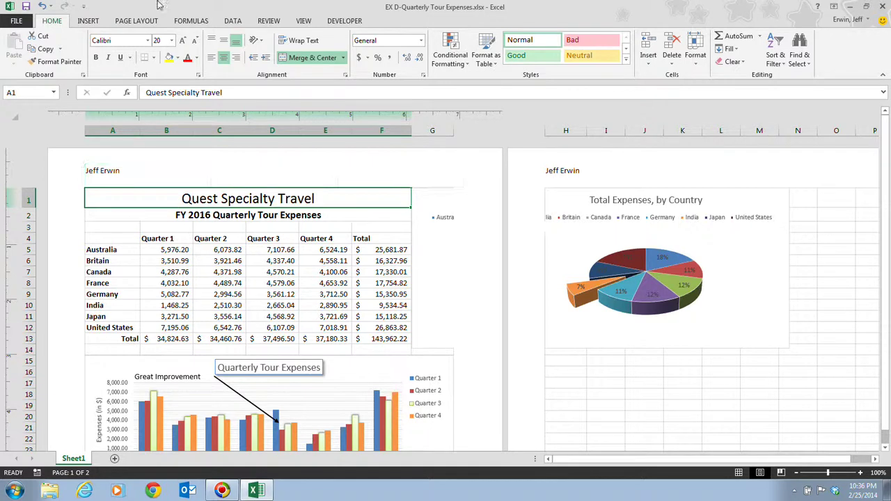
- Set the page orientation to Landscape
{"action": "left_click", "coordinate": [138, 21]}
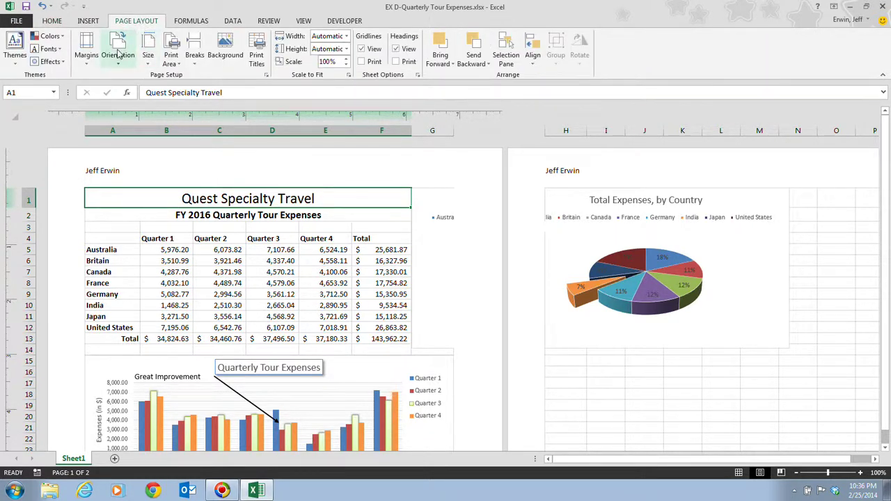
{"action": "left_click", "coordinate": [119, 55]}
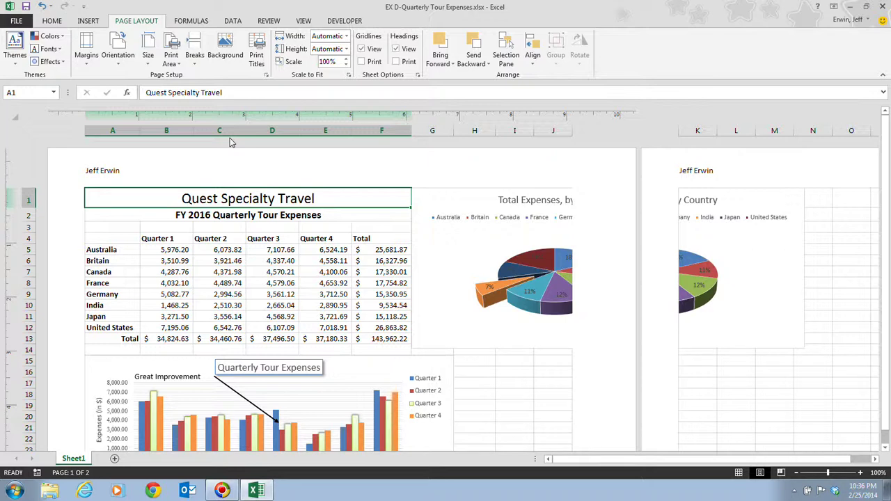
- Open the Print preview to apply Fit Sheet on One Page scaling
{"action": "left_click", "coordinate": [14, 21]}
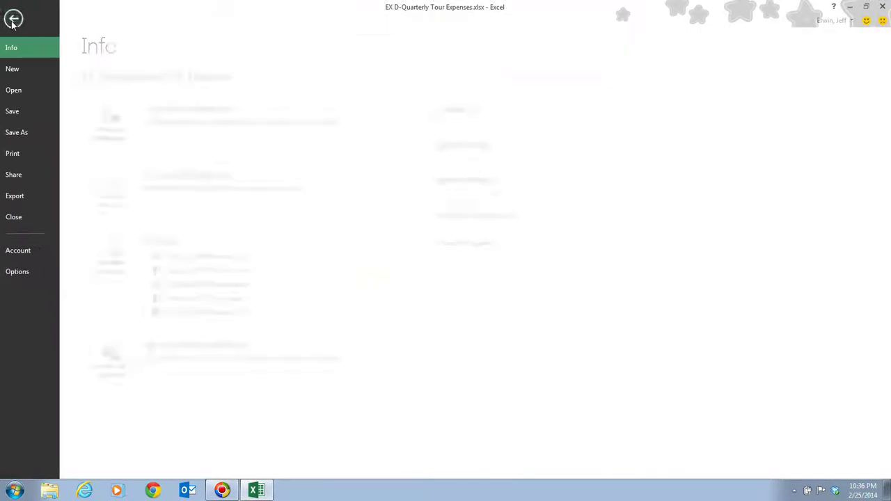
{"action": "left_click", "coordinate": [39, 151]}
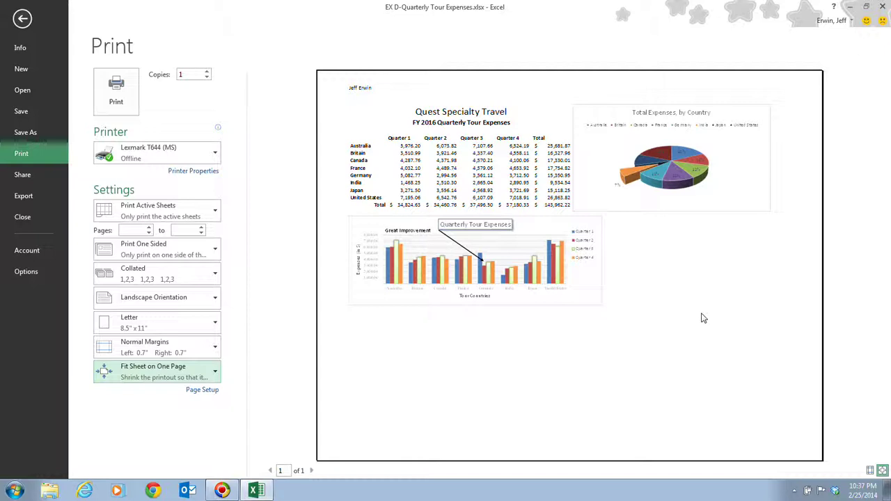
- Leave print preview and return to the worksheet, now fitted to one page wide and tall
{"action": "left_click", "coordinate": [21, 19]}
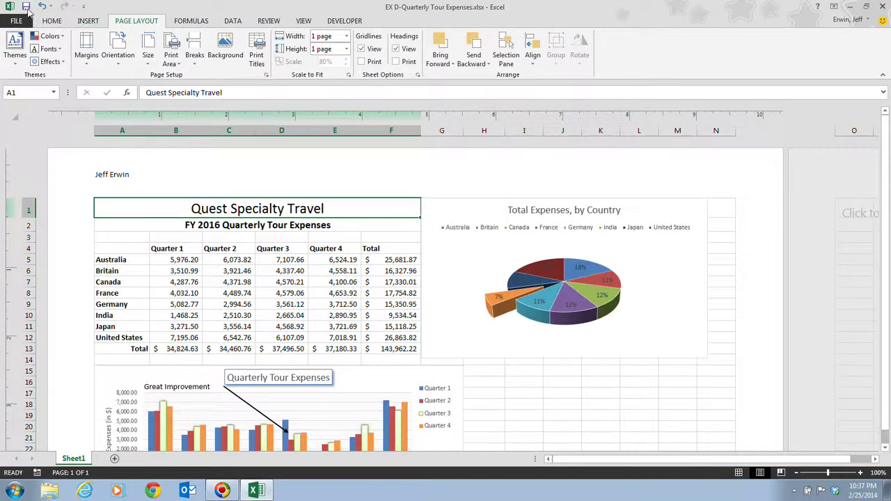